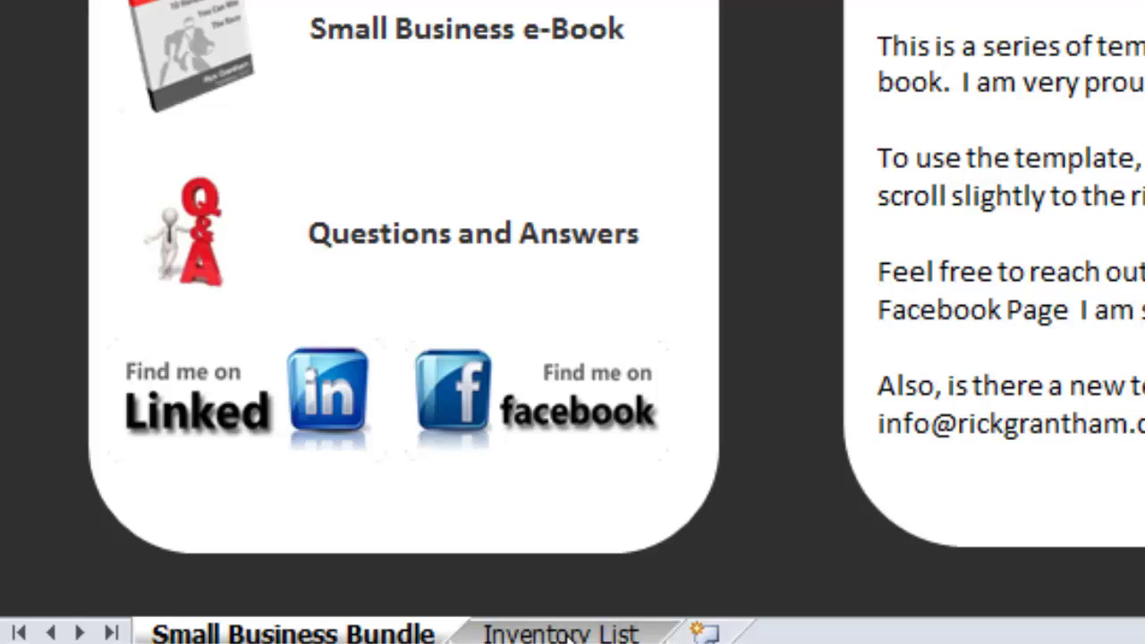
- Switch to the Inventory List sheet to show the analysis summary and inventory table
click(561, 635)
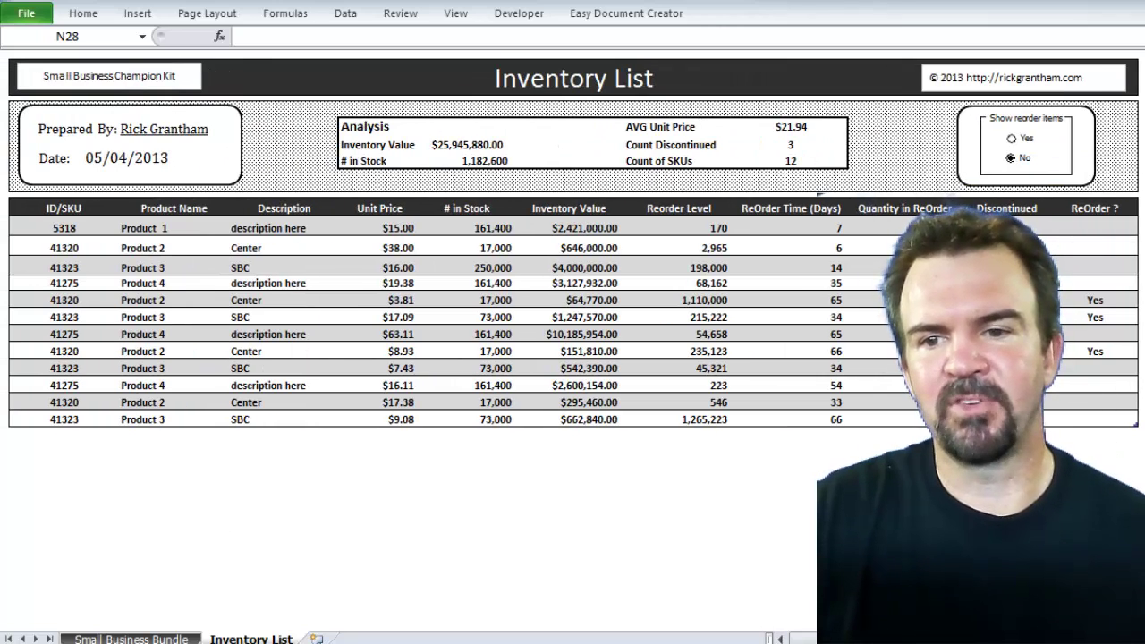
scroll(572, 269, right, 5)
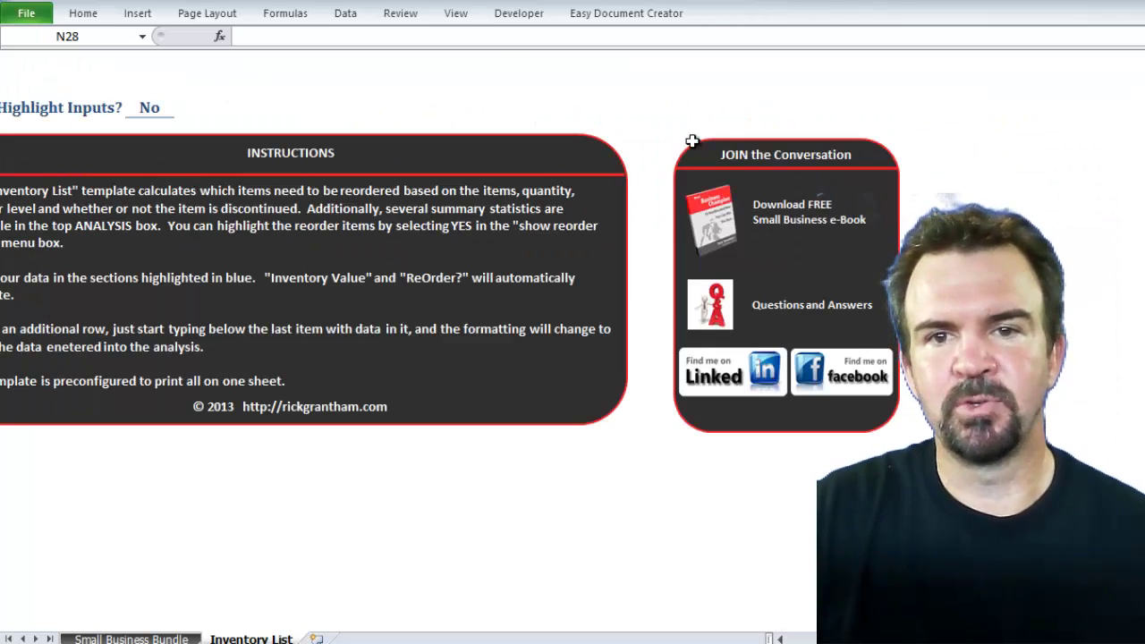
click(781, 638)
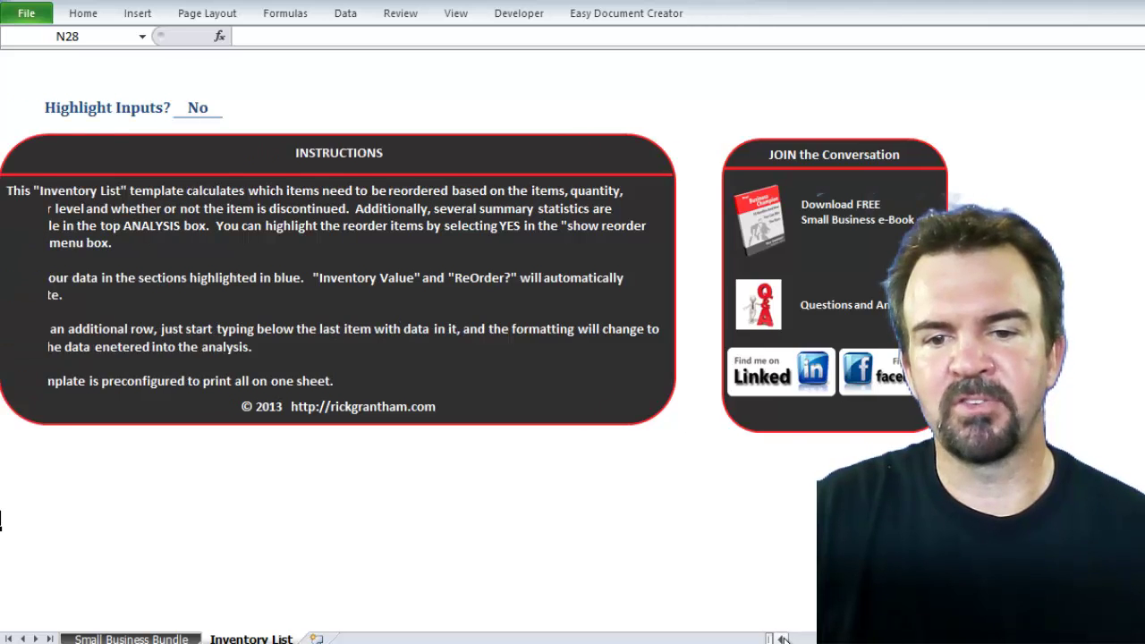
click(781, 638)
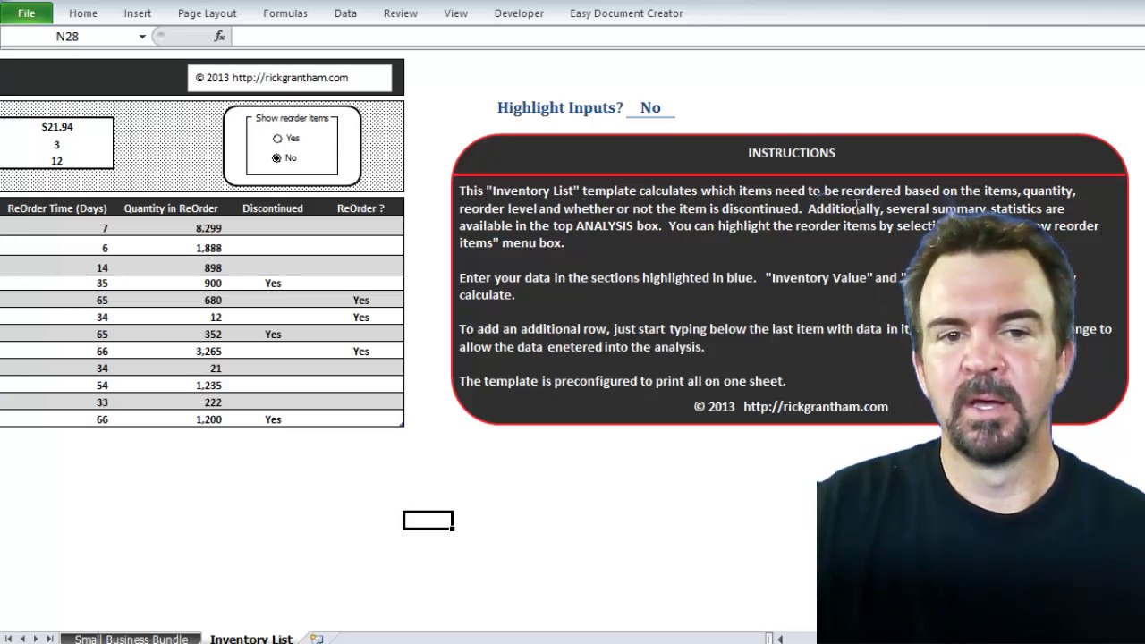
scroll(572, 314, left, 5)
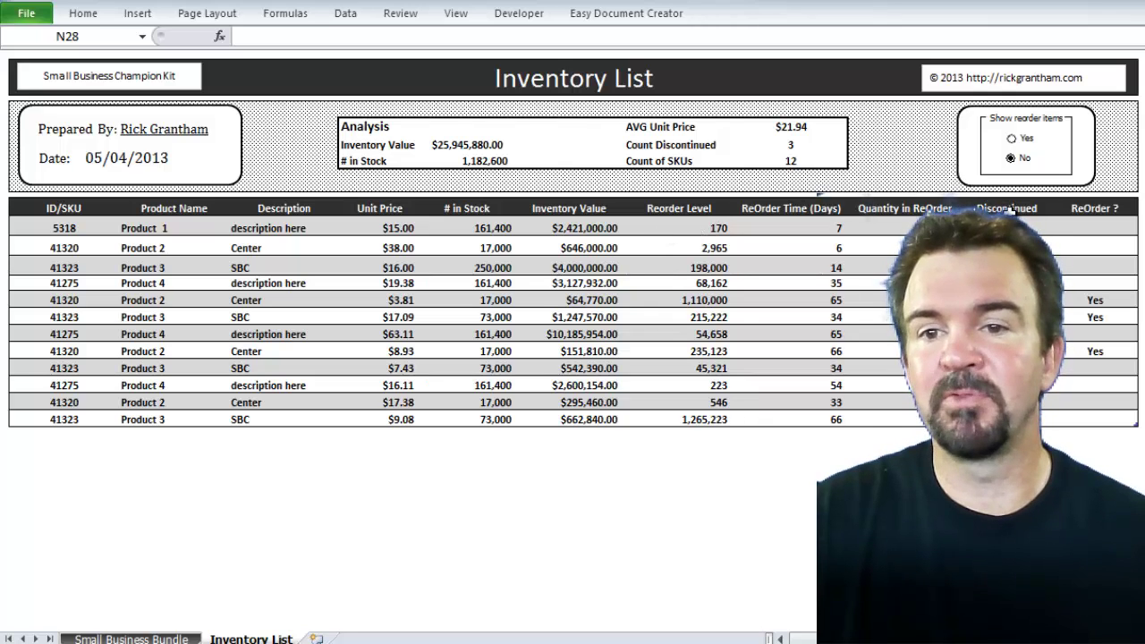
- Select the ReOrder Time values, then the first Quantity in ReOrder and Discontinued cells
drag(805, 226, 813, 416)
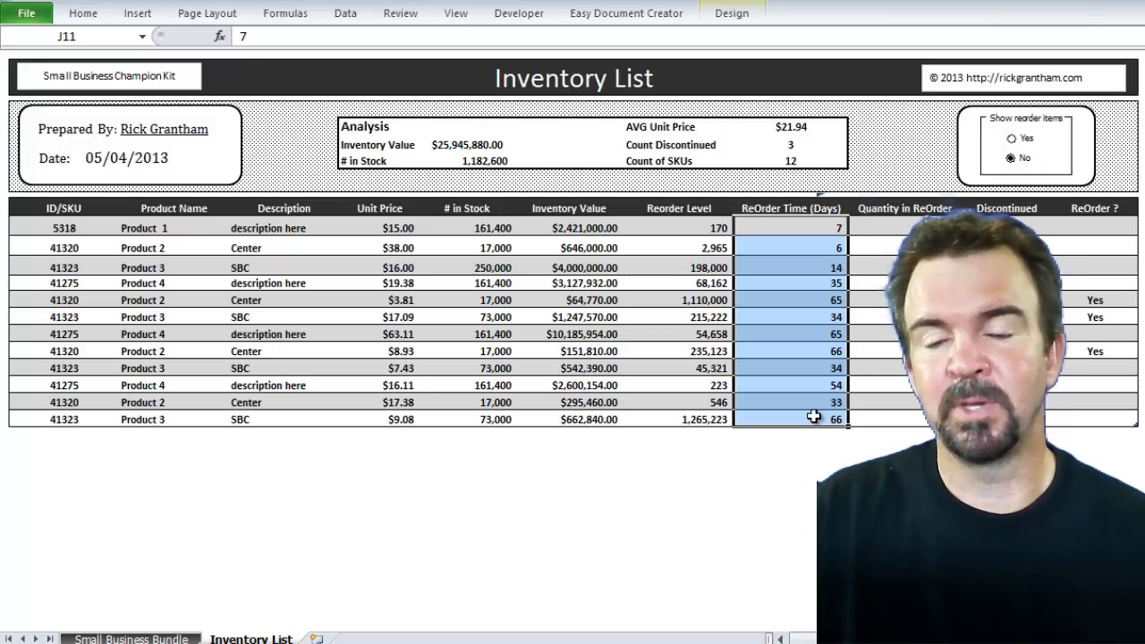
click(919, 227)
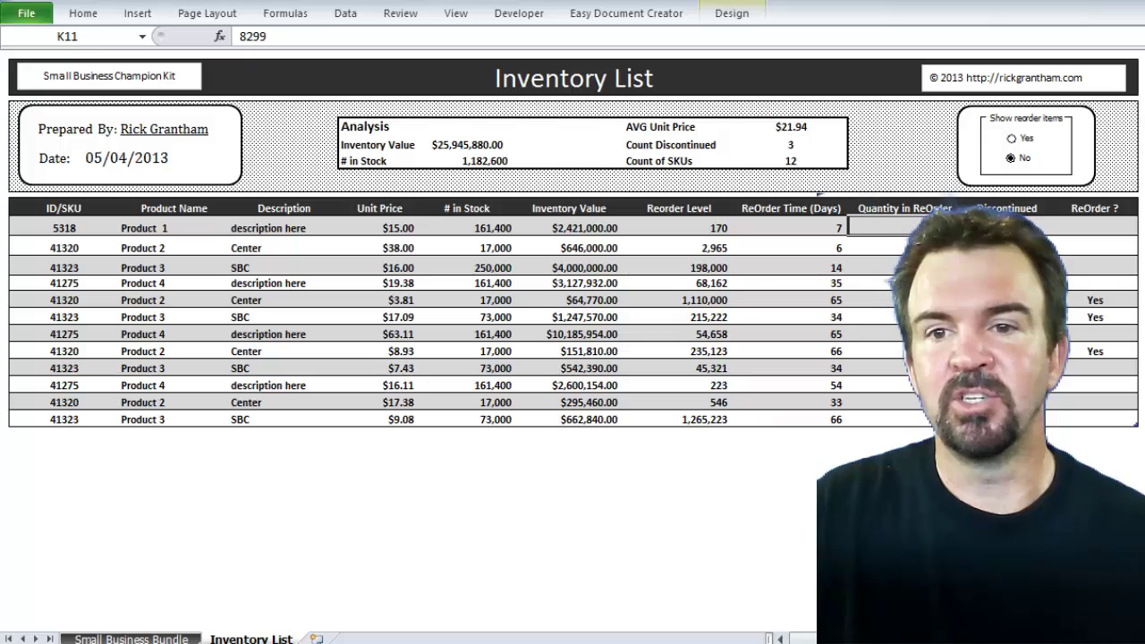
click(1051, 230)
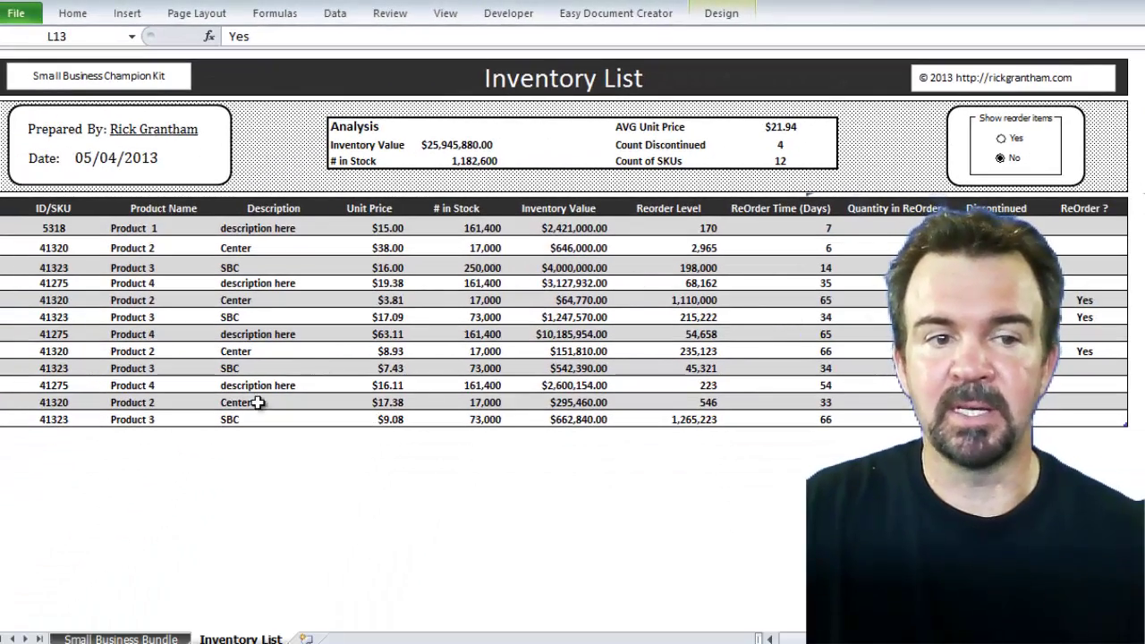
- Add SKU 41356 as a new table row and set its Discontinued value to Yes
click(35, 435)
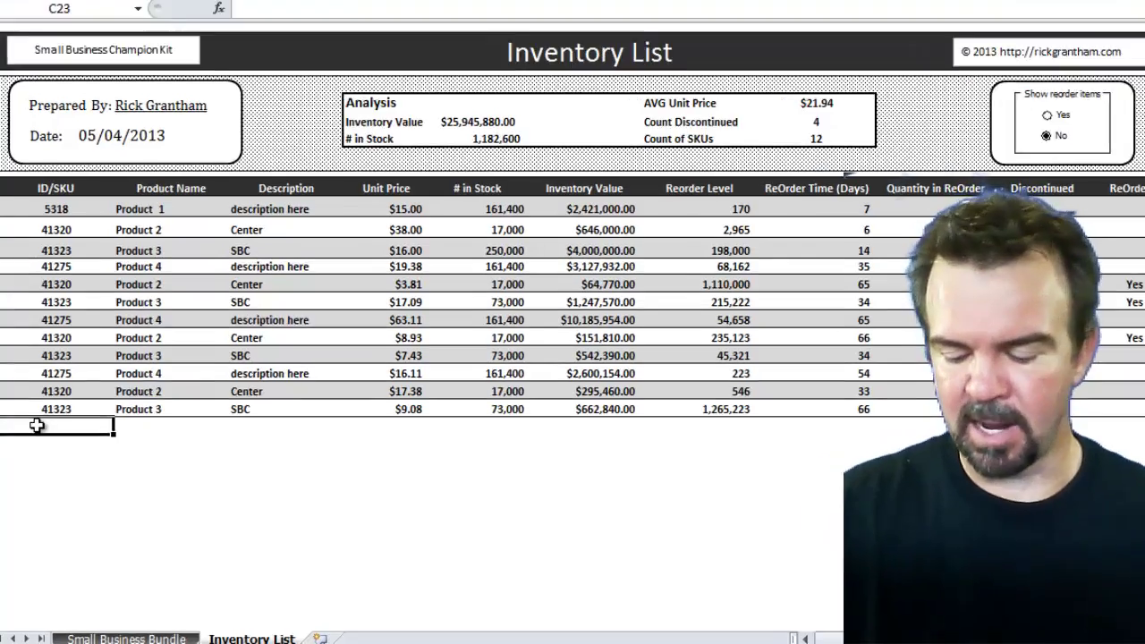
text(41356)
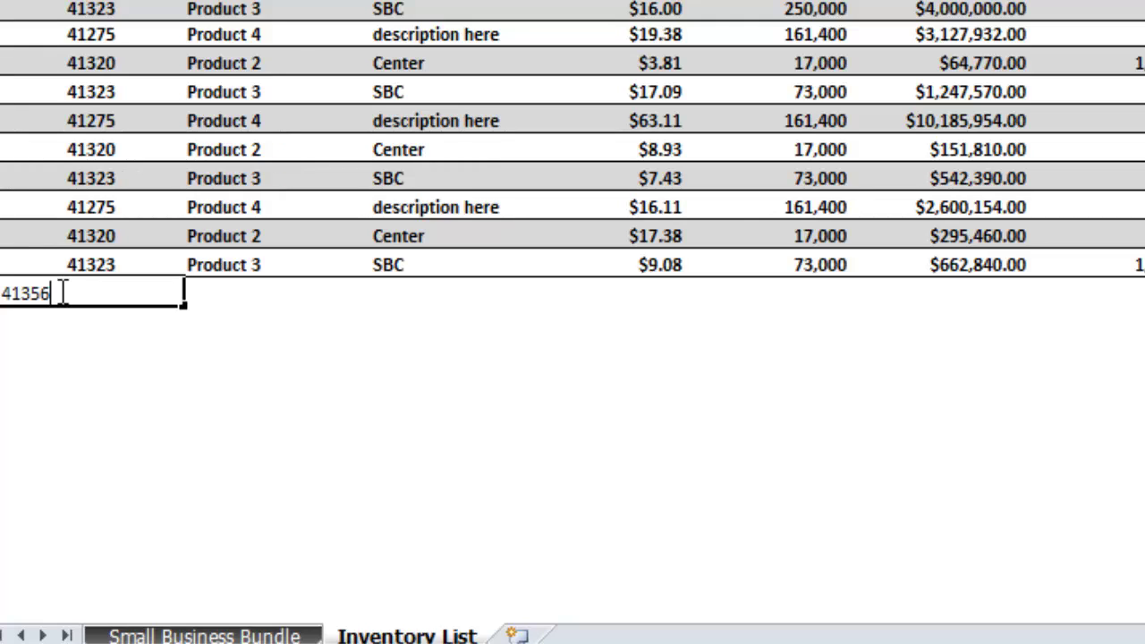
key(Return)
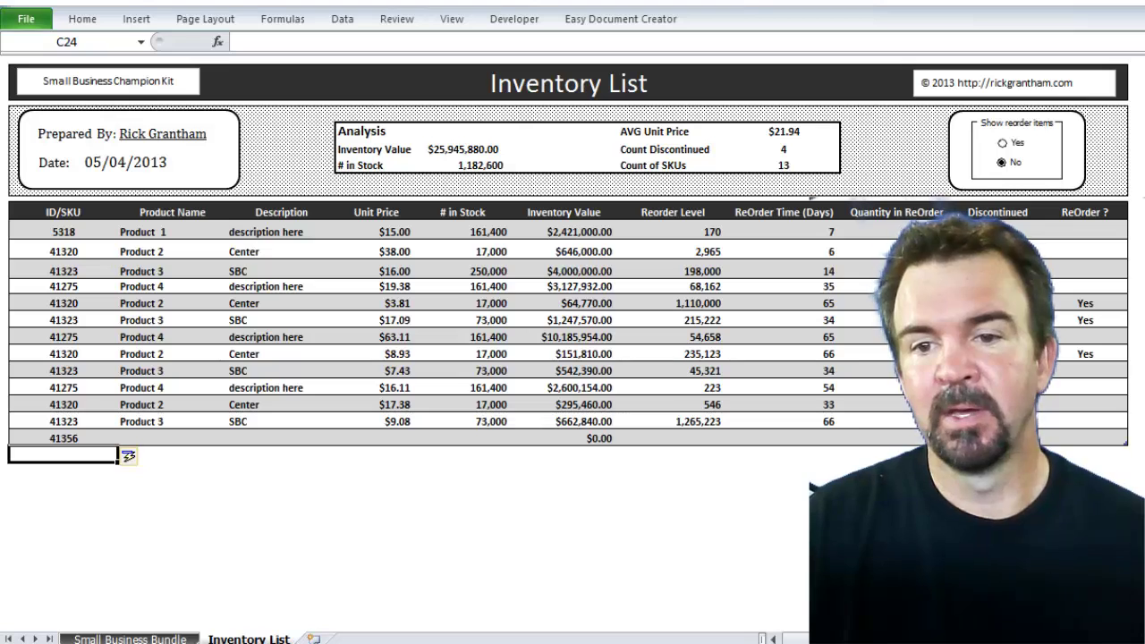
click(993, 438)
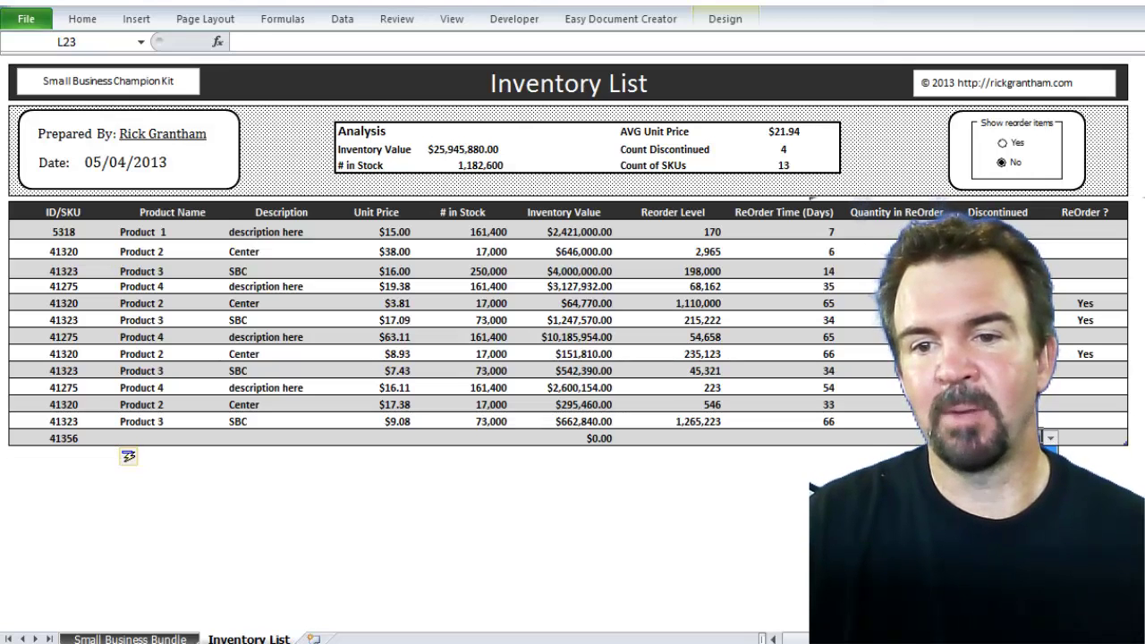
click(993, 453)
click(920, 436)
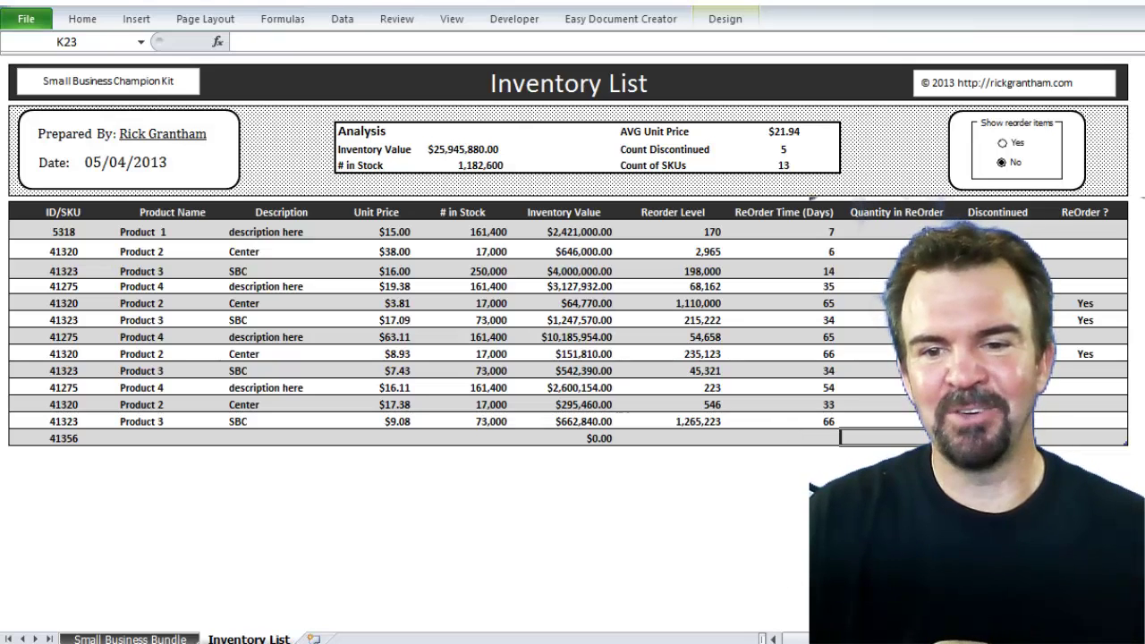
- Turn on the Highlight Inputs setting so the table's input cells are highlighted
scroll(358, 322, right, 5)
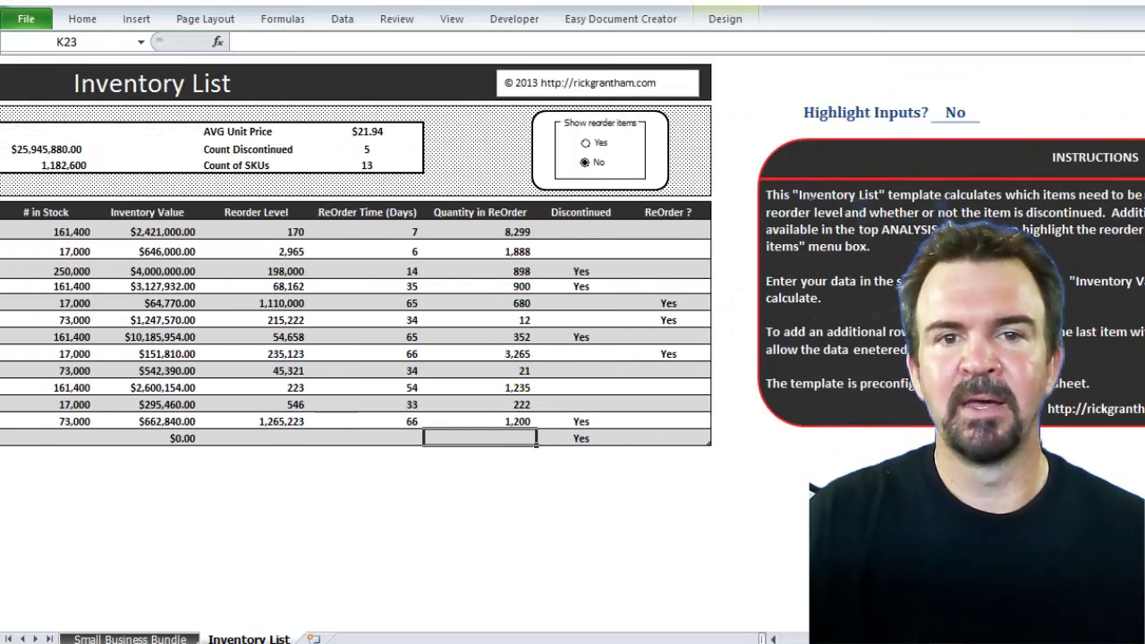
click(960, 113)
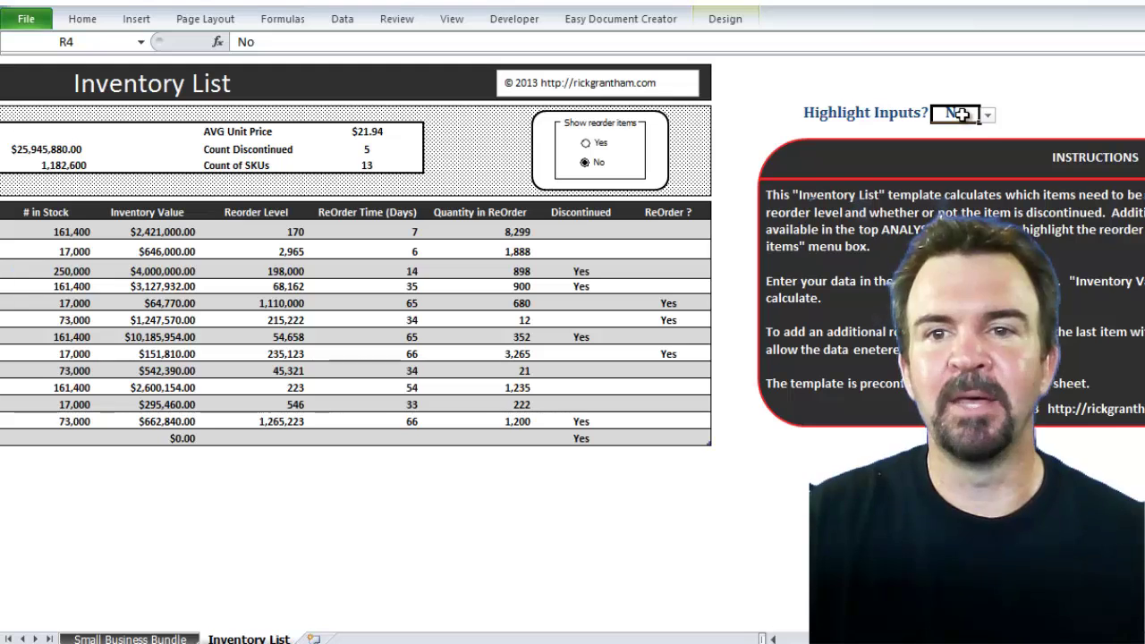
click(987, 116)
click(941, 128)
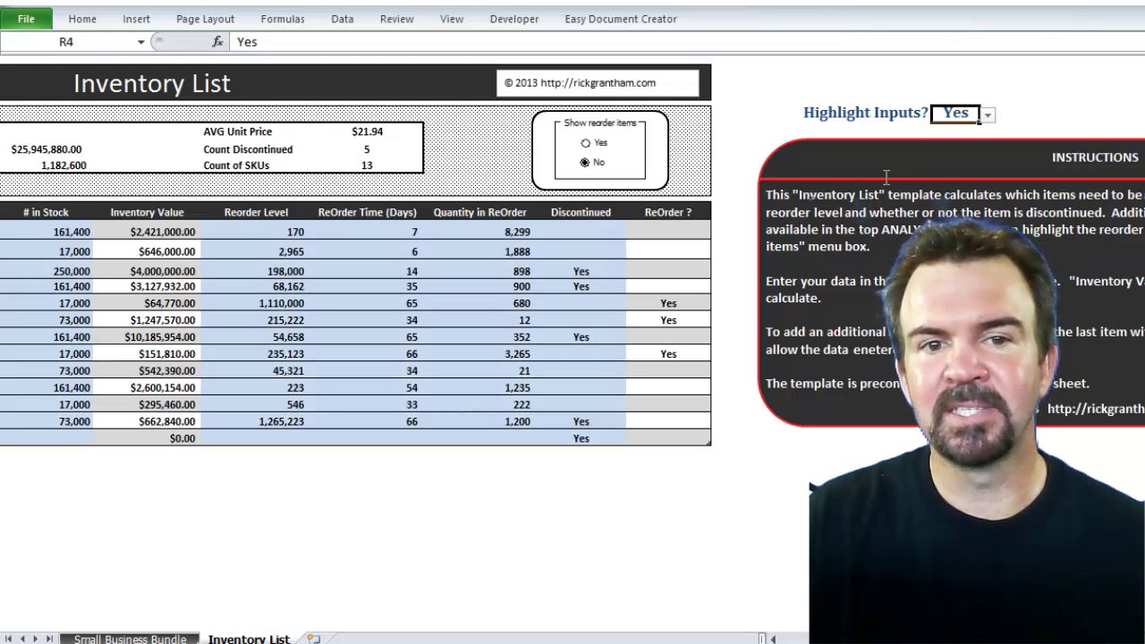
scroll(773, 638, left, 5)
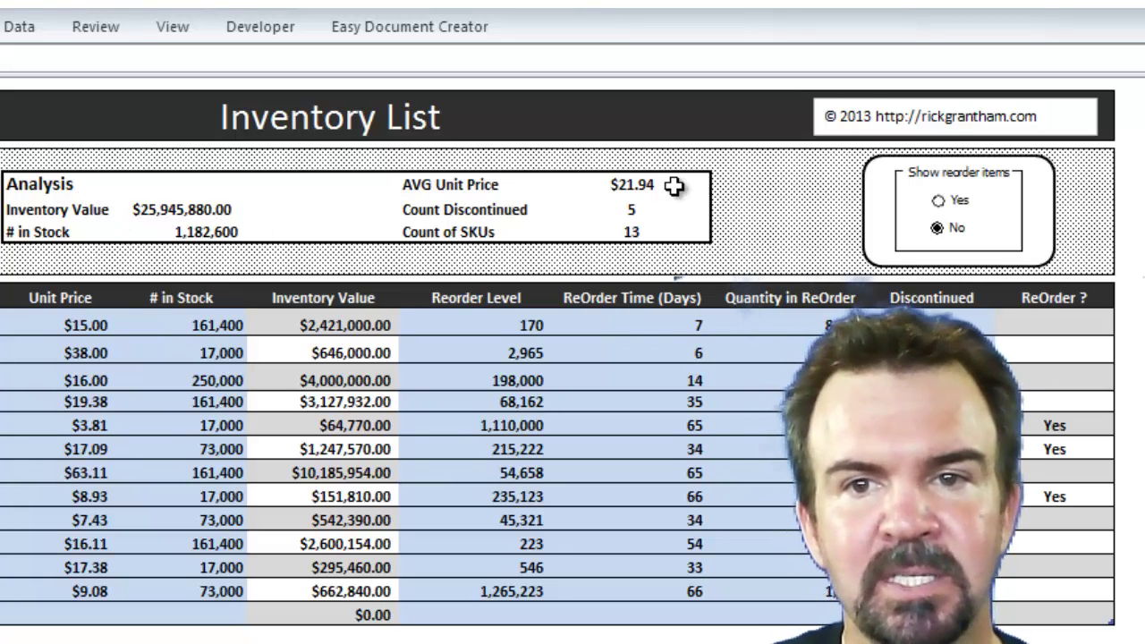
- Show reorder items in red, set Highlight Inputs to No, then toggle reorder No and Yes
click(938, 202)
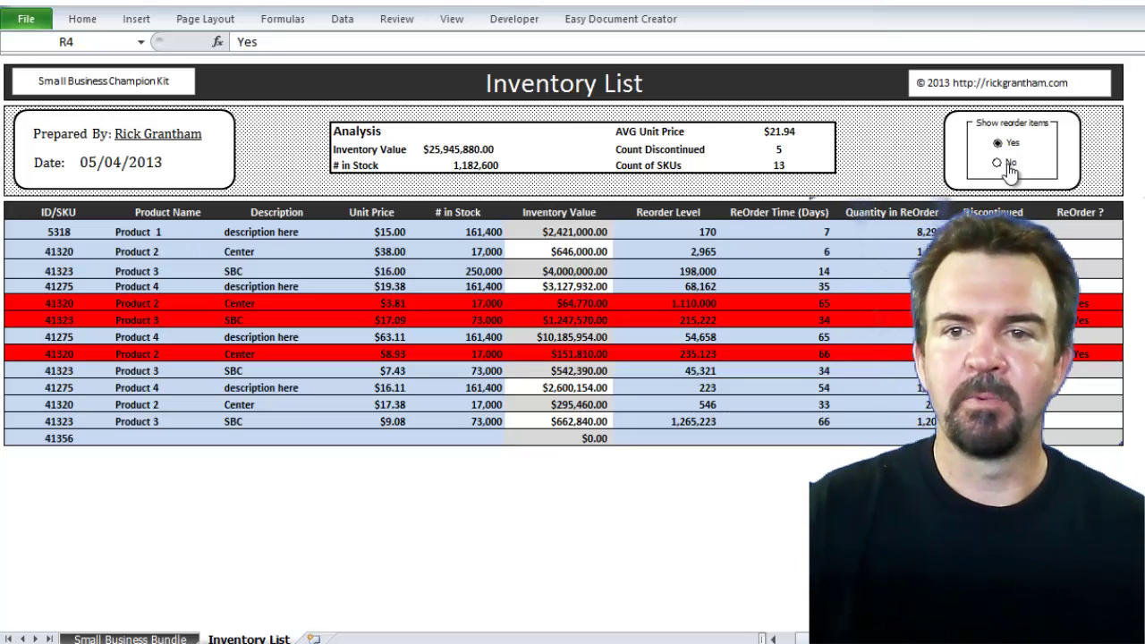
scroll(573, 268, right, 3)
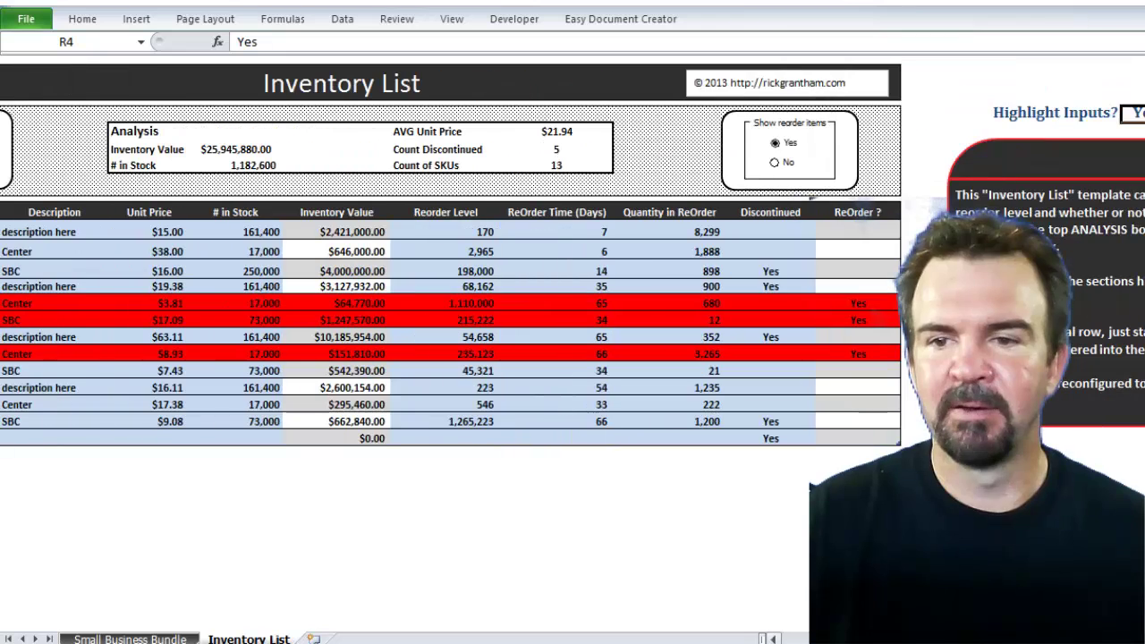
key(alt+Down)
key(Down)
key(Return)
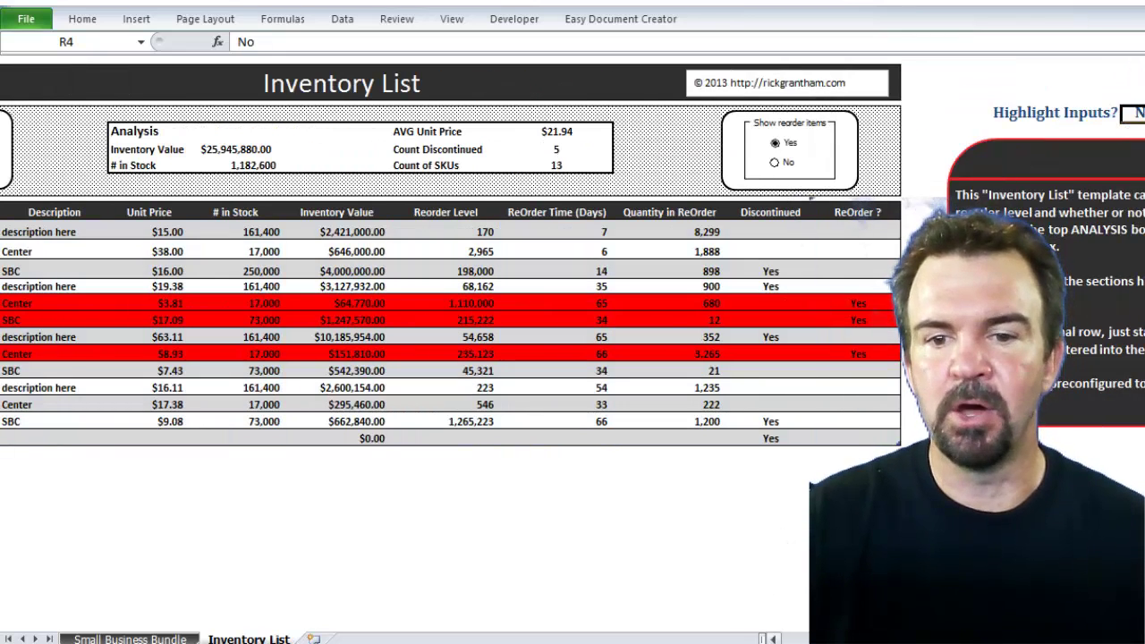
scroll(1042, 240, left, 3)
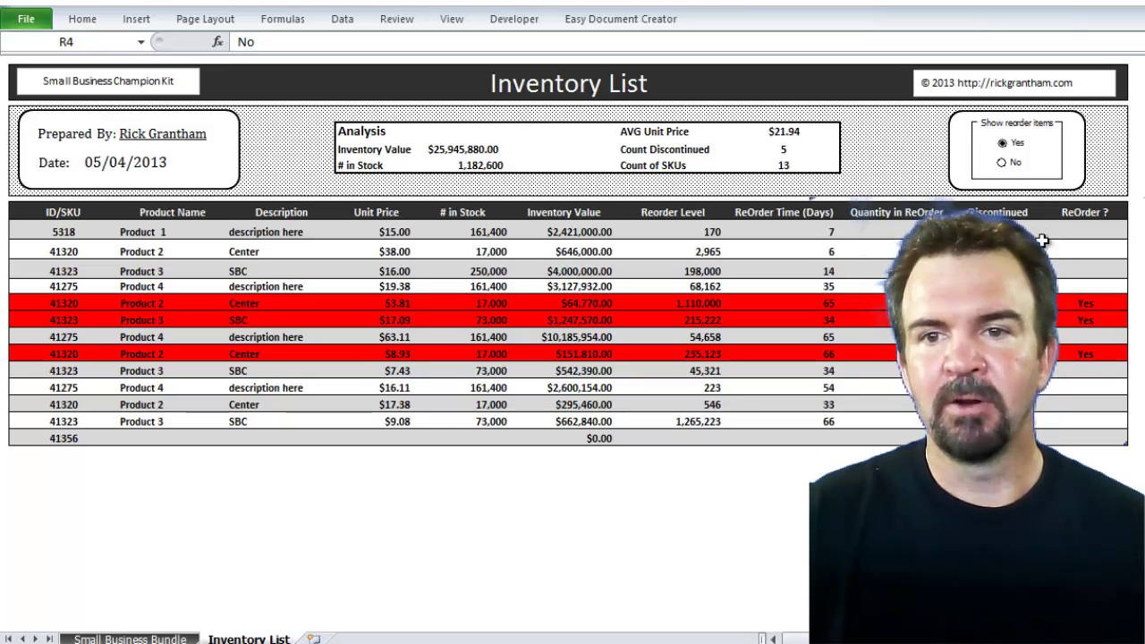
click(1001, 164)
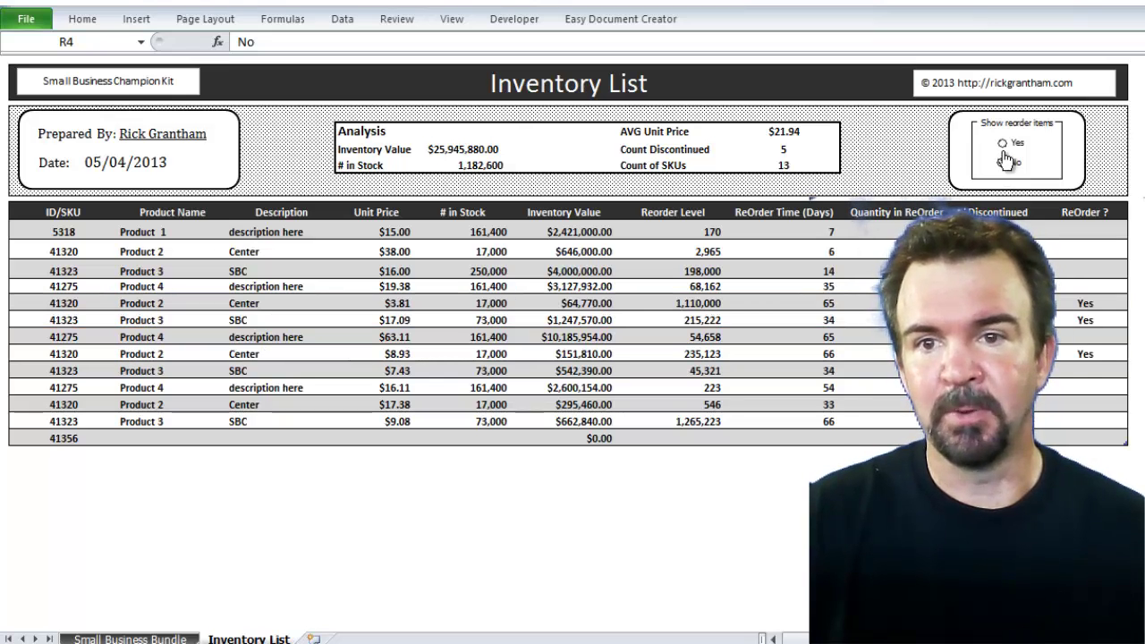
click(1003, 145)
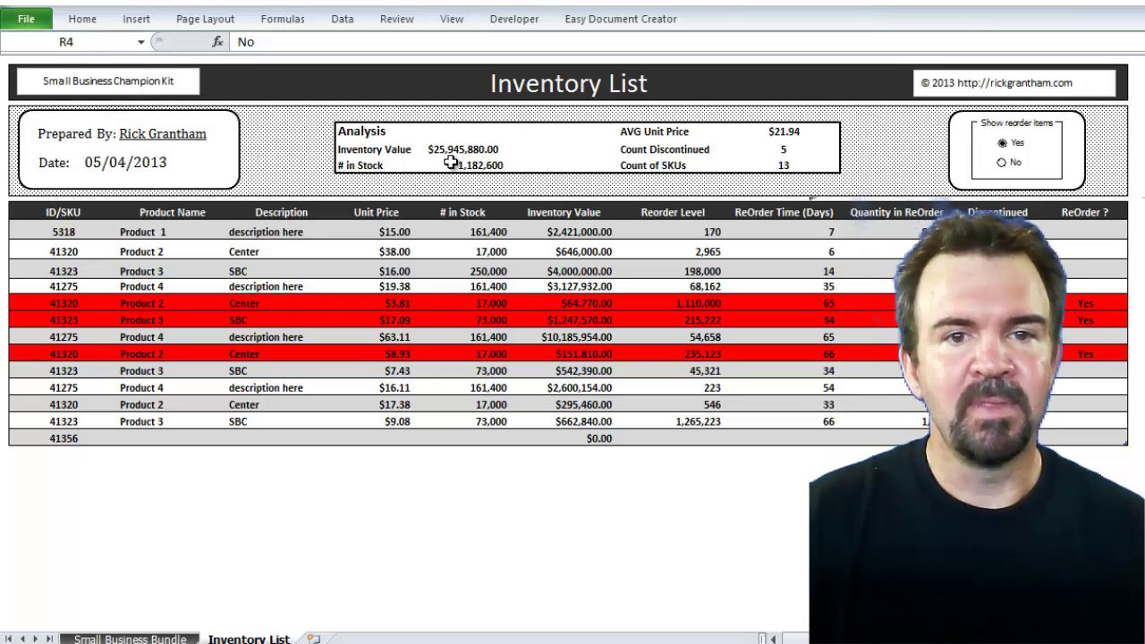
- Change the Product 3 stock in G13 from 250,000 to 50,000
click(573, 271)
click(491, 266)
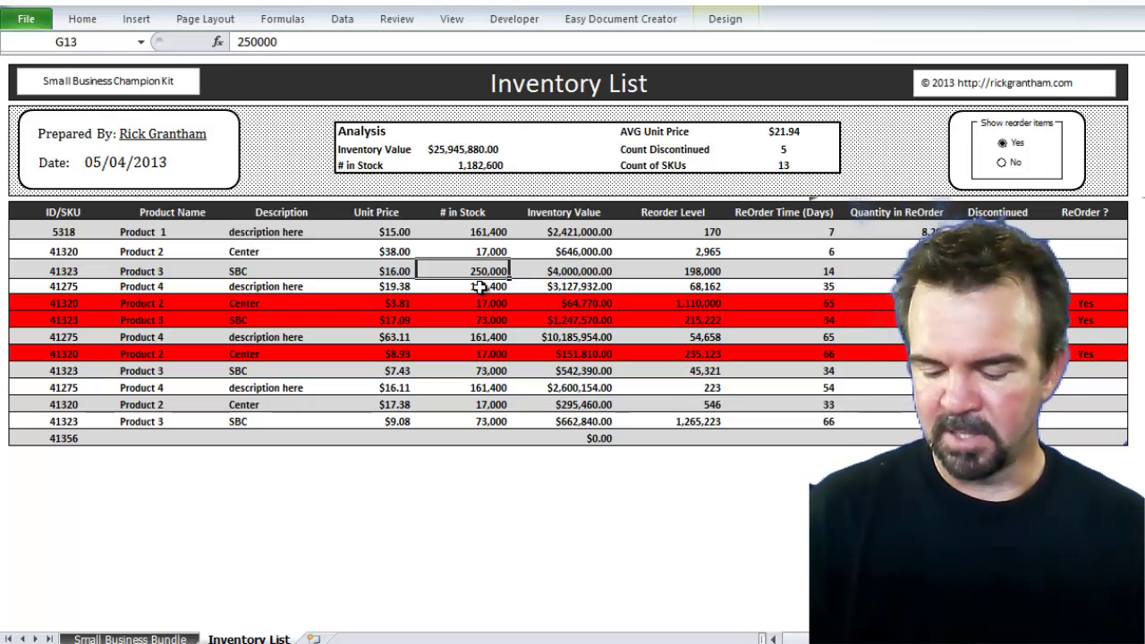
text(50)
key(Return)
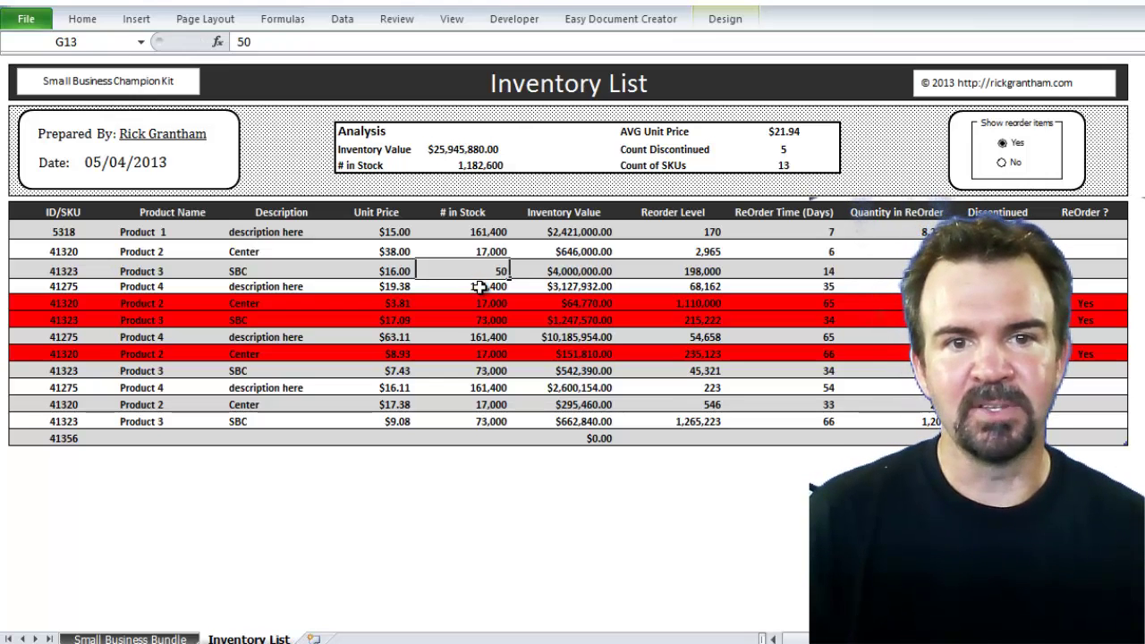
key(Down)
click(481, 286)
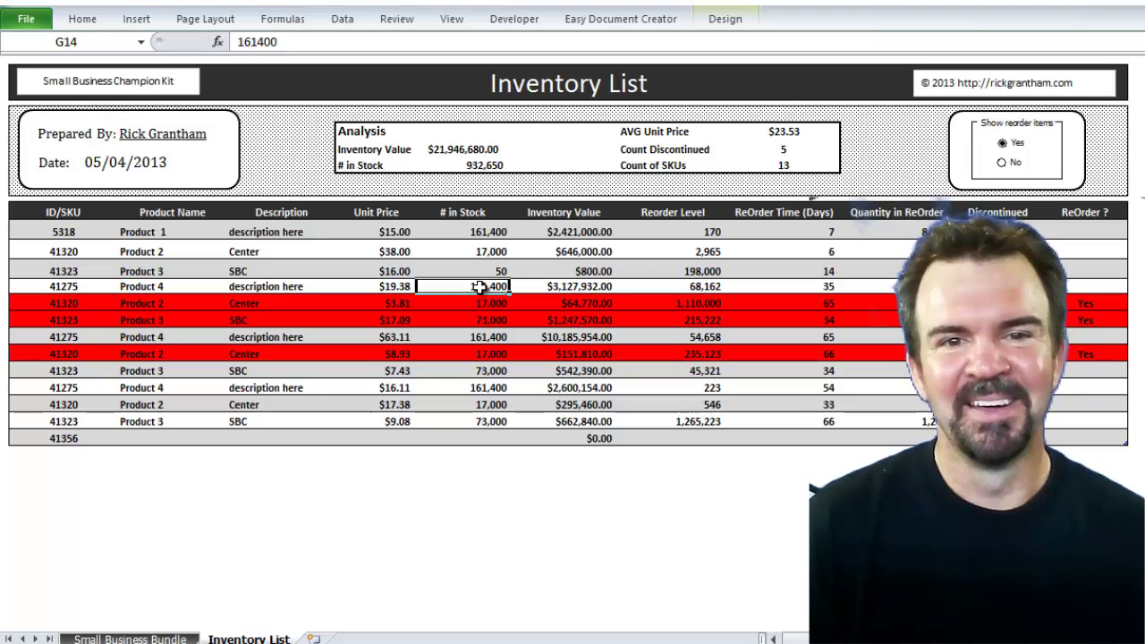
key(Up)
text(5)
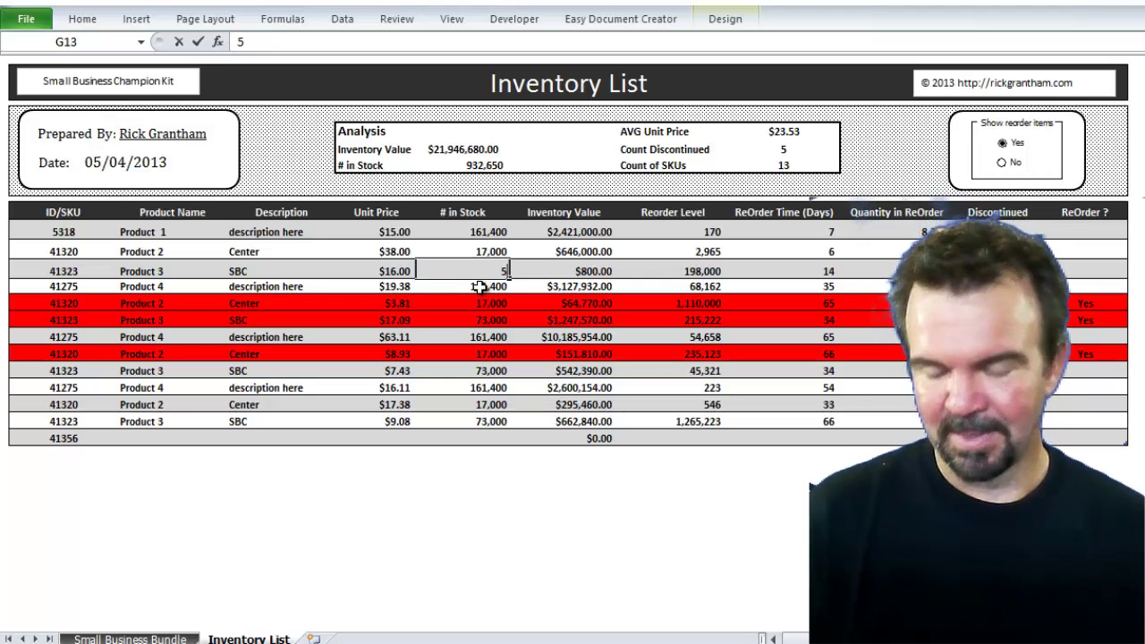
text(0,000)
key(Return)
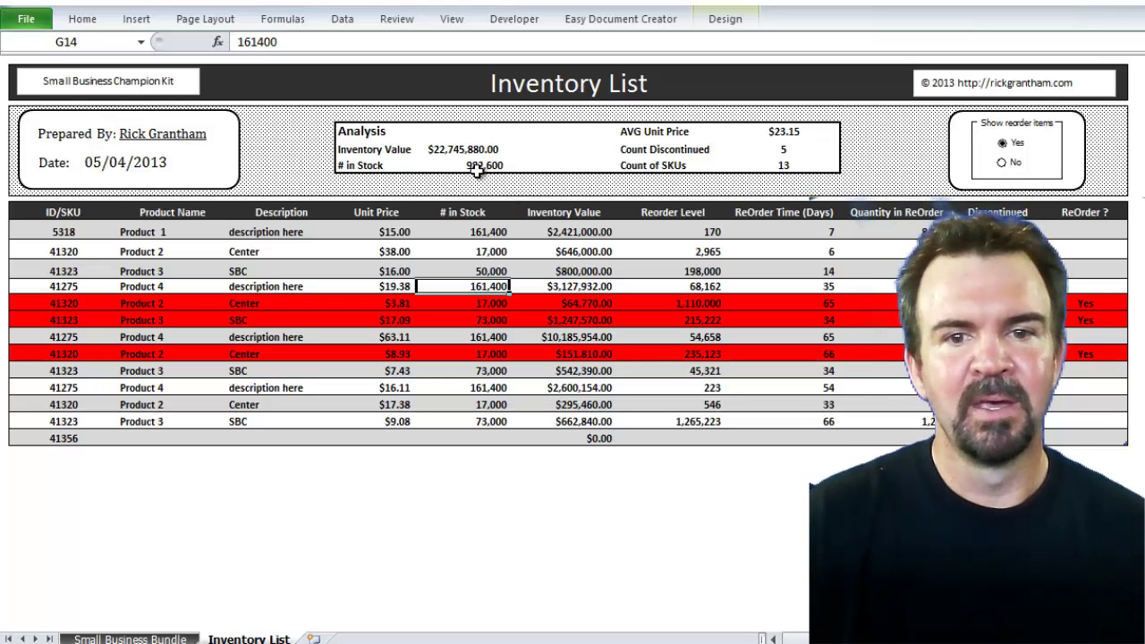
- Set the second Product 4 stock count to 900 and return to the Small Business Bundle sheet
click(476, 338)
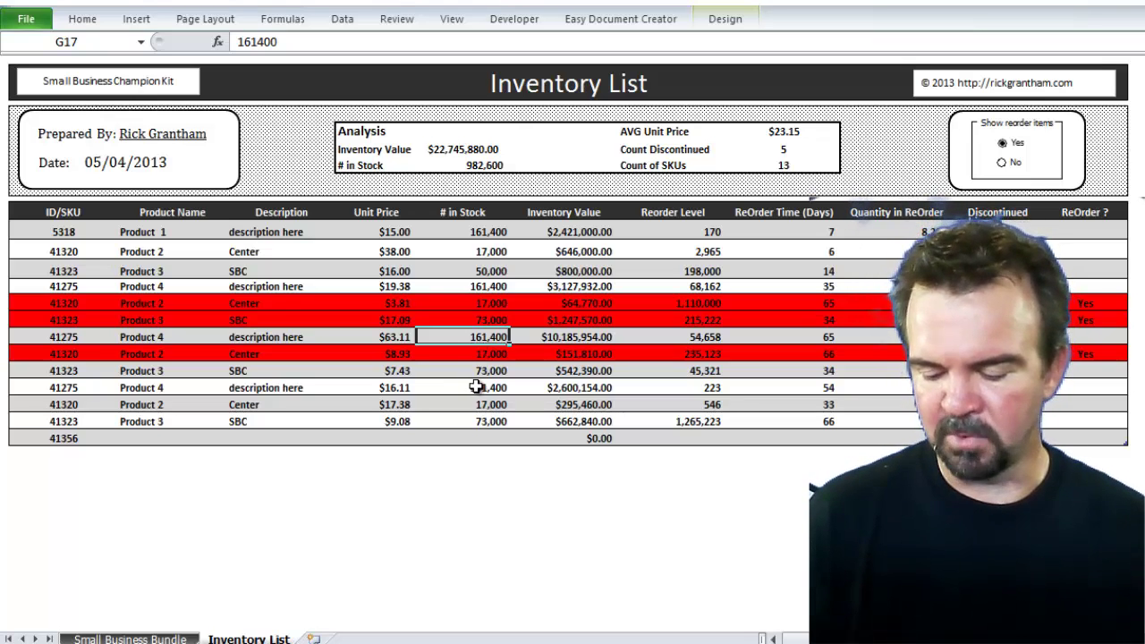
text(900)
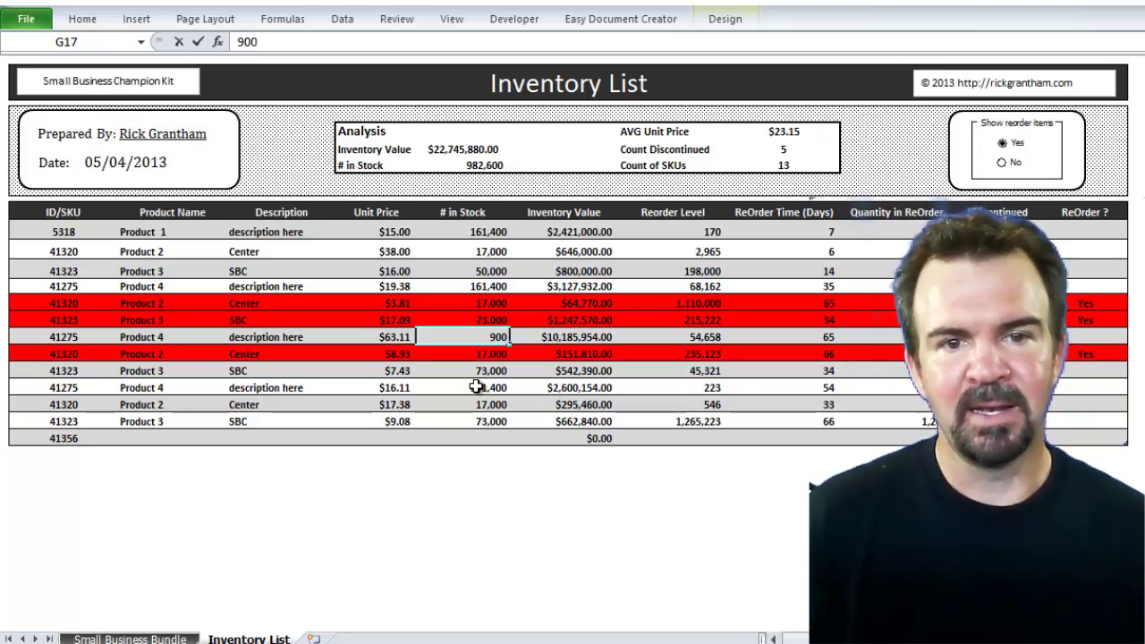
key(Return)
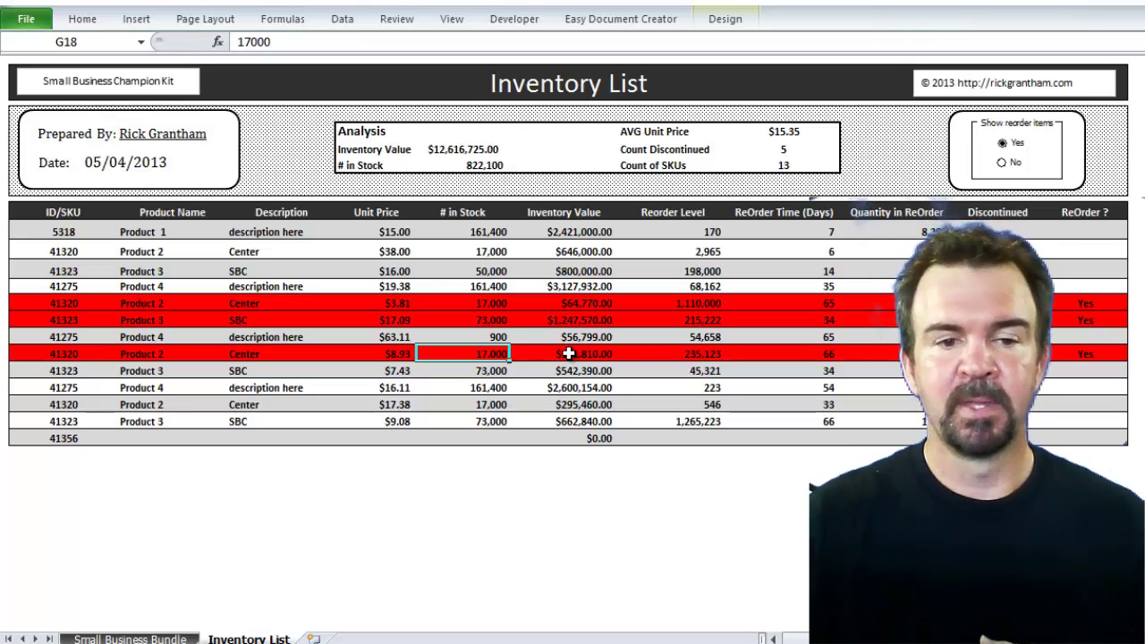
click(166, 637)
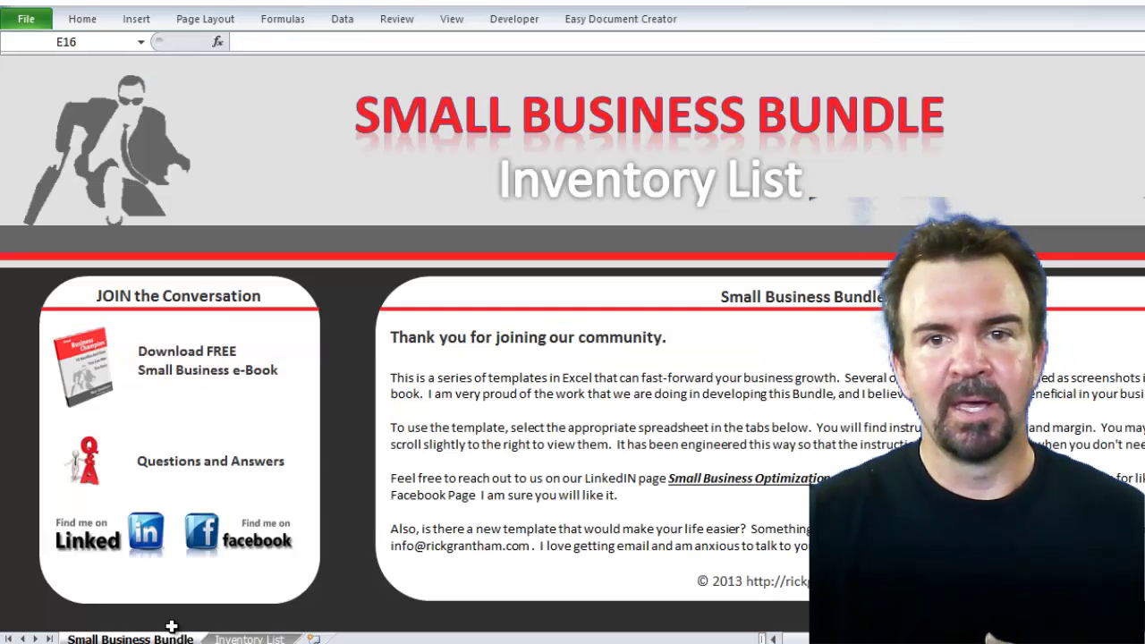